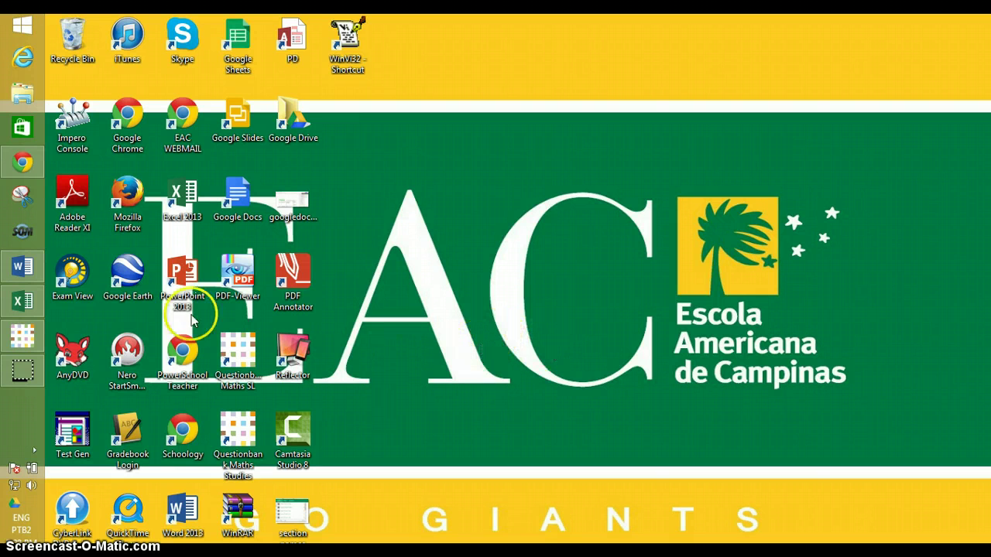
Bring up Chrome and move the Calendar and Drive Recent tabs to the tab strip's right end.
click(22, 161)
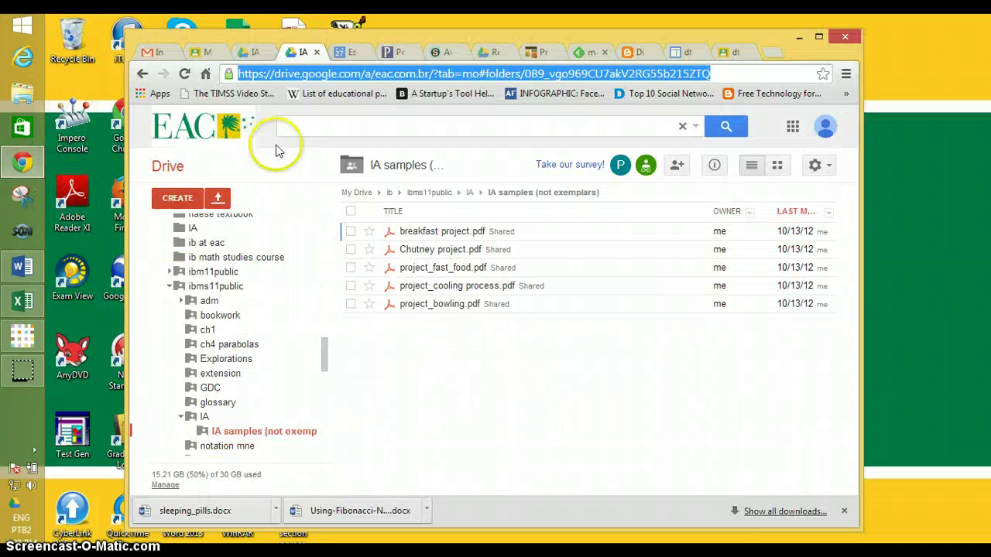
click(342, 53)
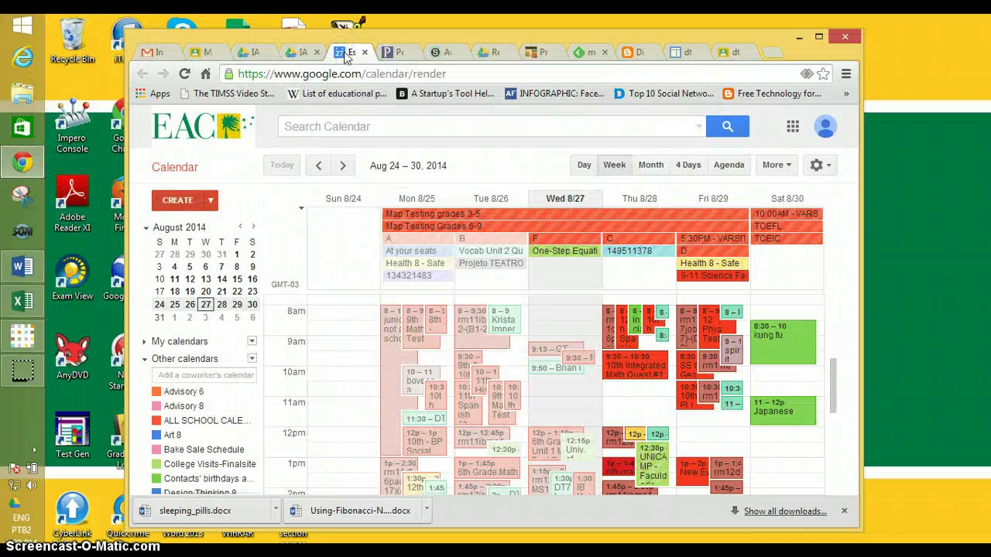
drag(344, 58, 737, 58)
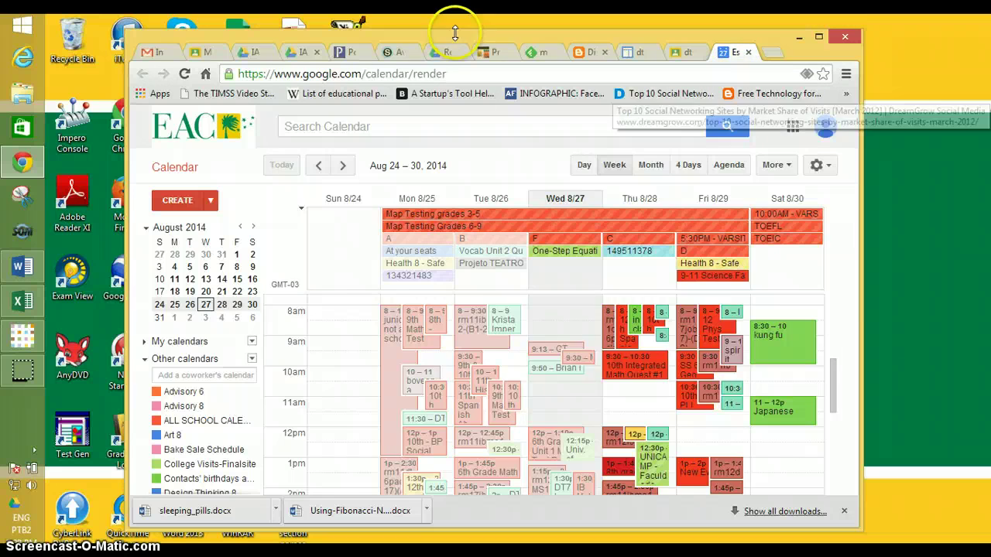
drag(443, 52, 761, 51)
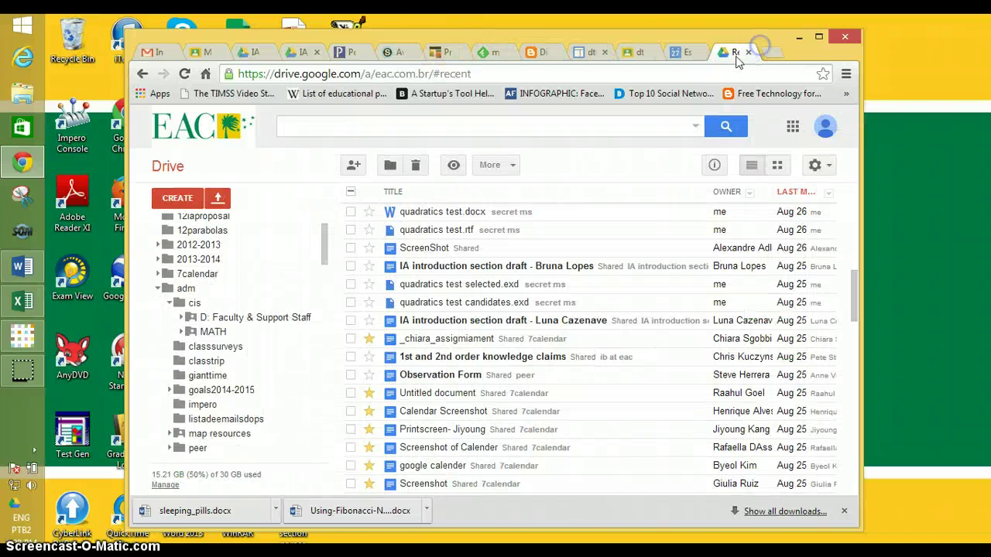
Load drive.google.com to show My Drive, briefly checking the Gmail tab before returning.
click(456, 76)
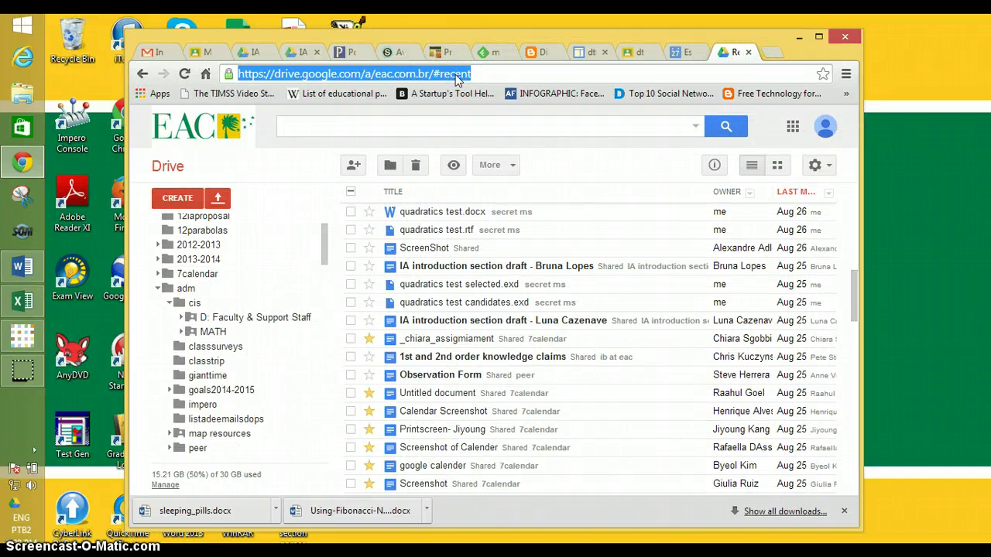
text(drive.)
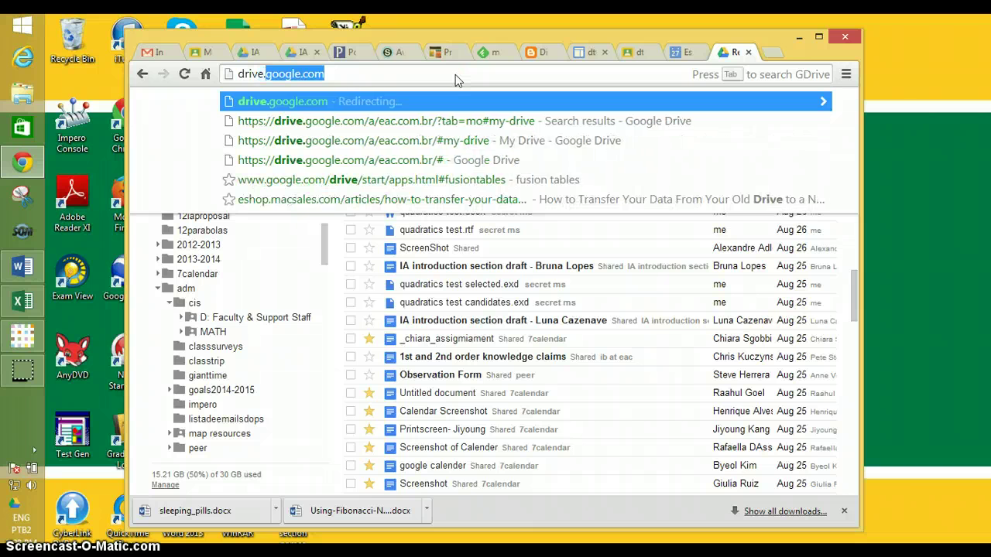
text(google.com)
key(Return)
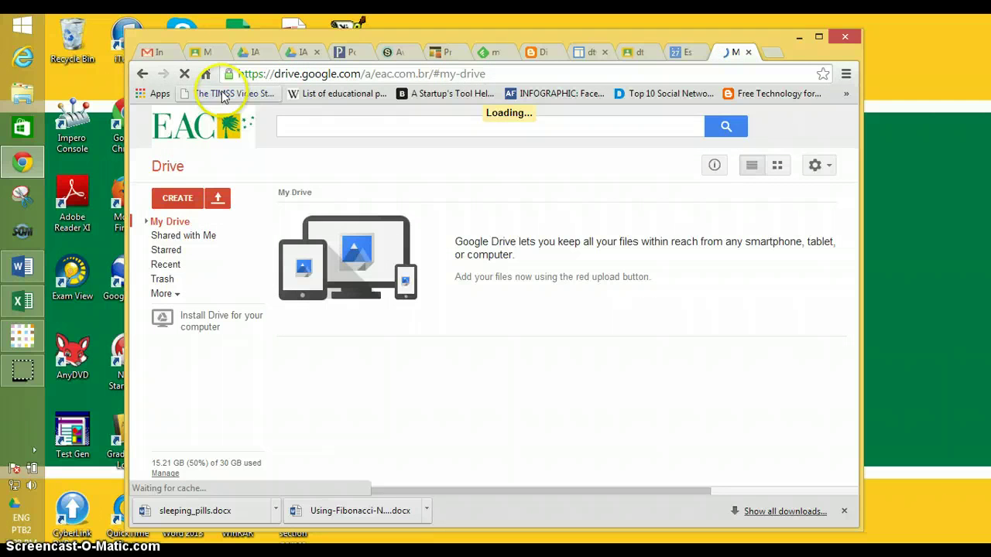
click(153, 51)
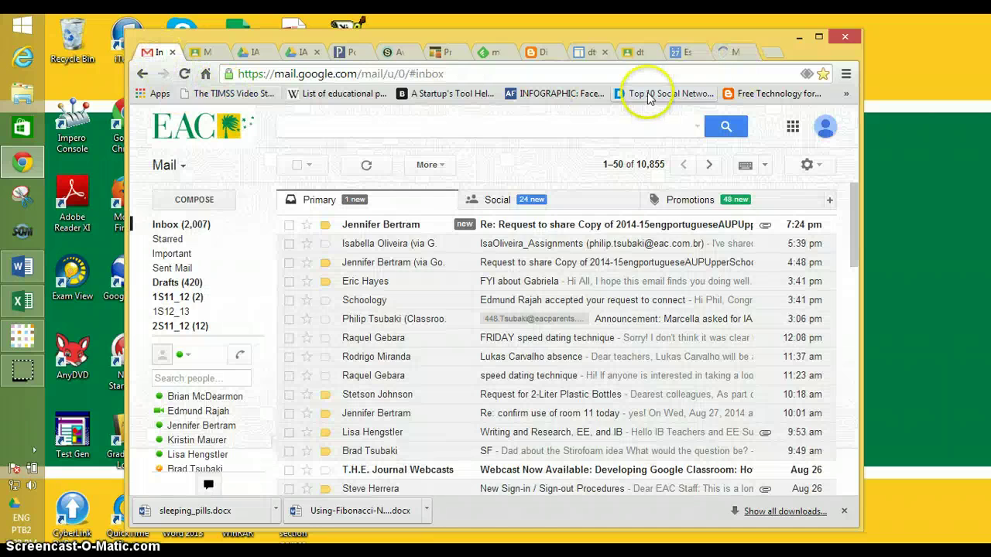
click(732, 52)
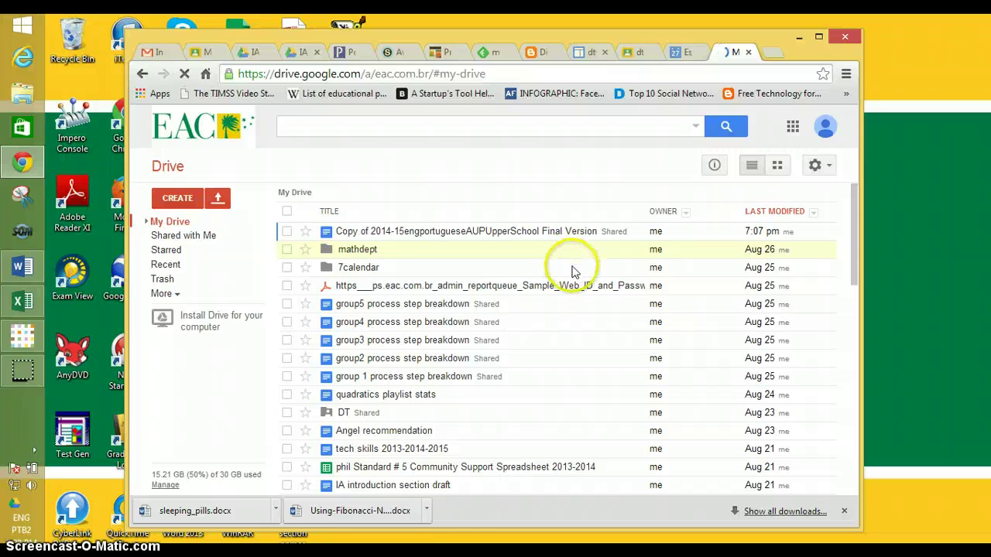
Show the P.E. 8 calendar under Other calendars, then return to the Drive tab.
click(683, 52)
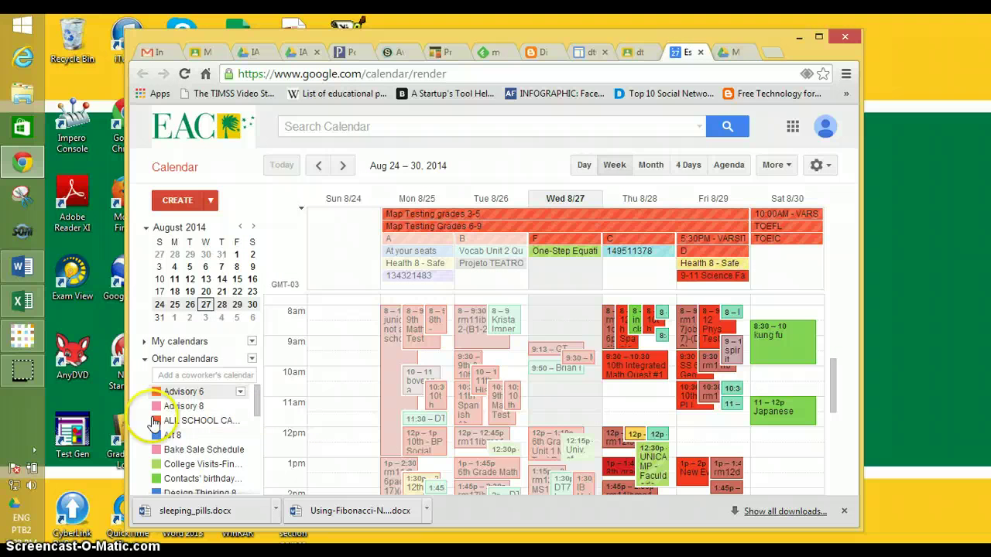
drag(256, 398, 251, 476)
click(166, 436)
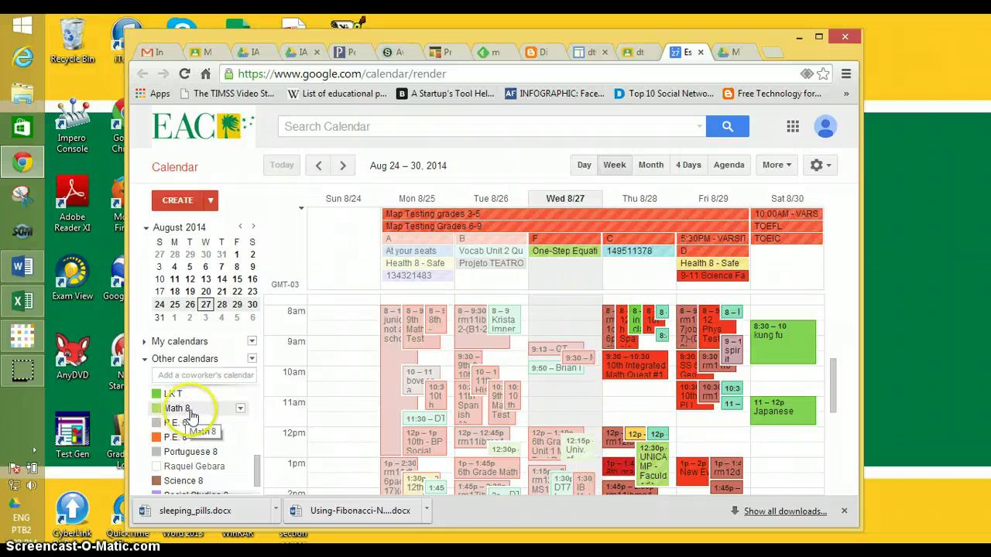
click(732, 52)
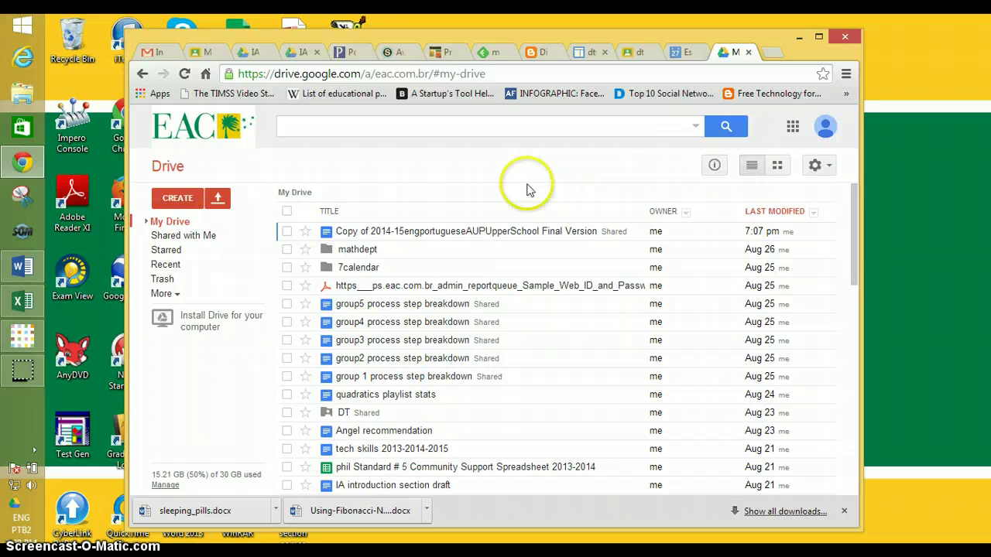
Choose Document from Drive's CREATE menu to start a blank Google doc.
click(185, 206)
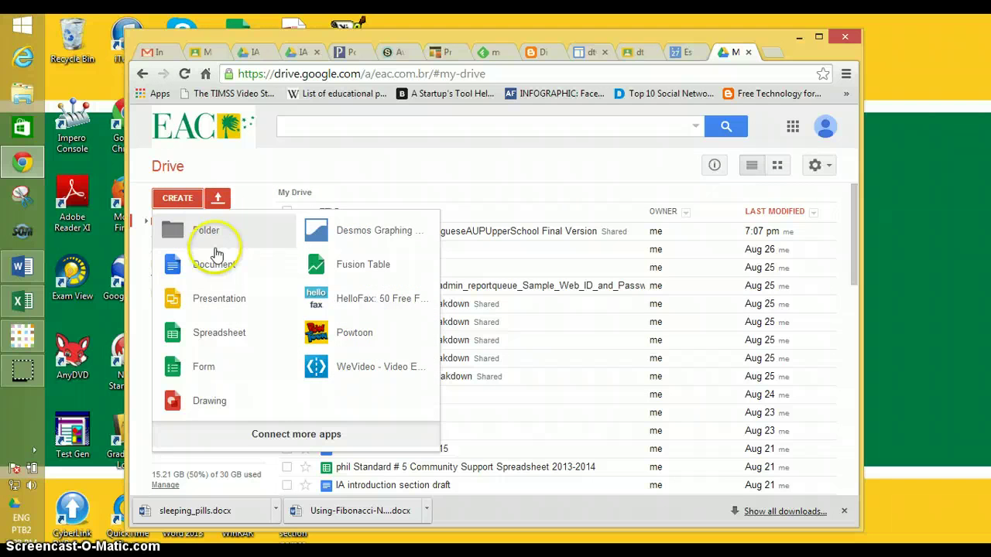
click(231, 265)
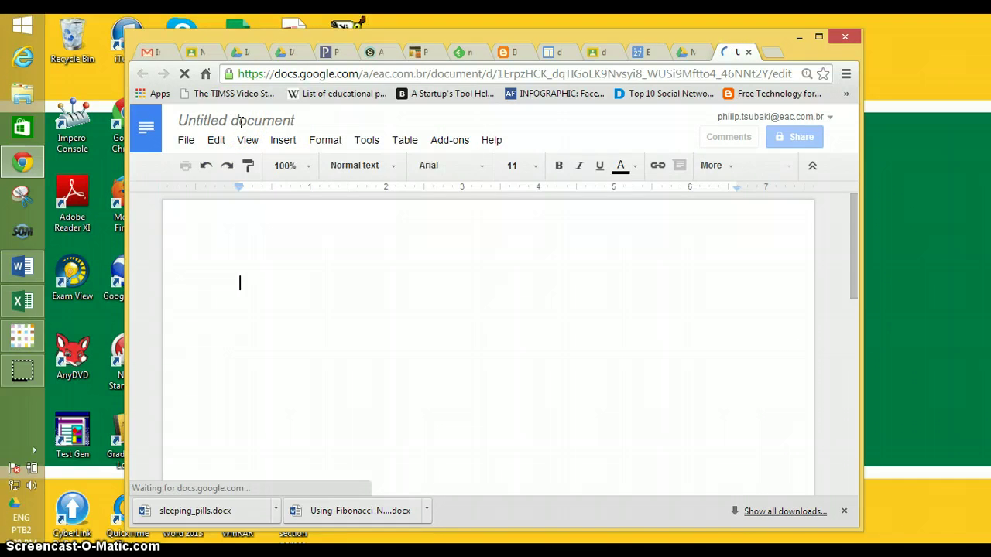
Rename the Untitled document to 'Brad assignments' and go back to the My Drive tab.
click(240, 126)
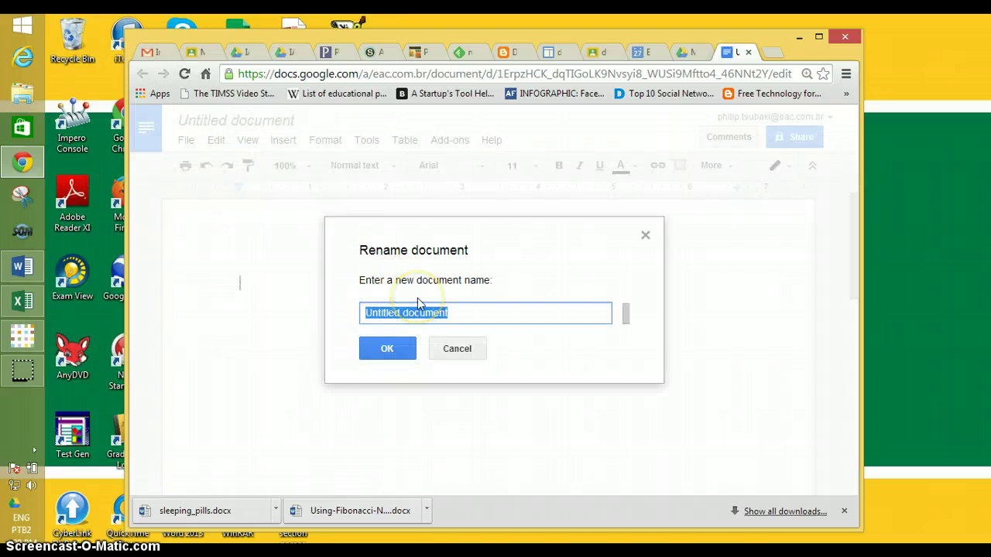
text(Brad assignments)
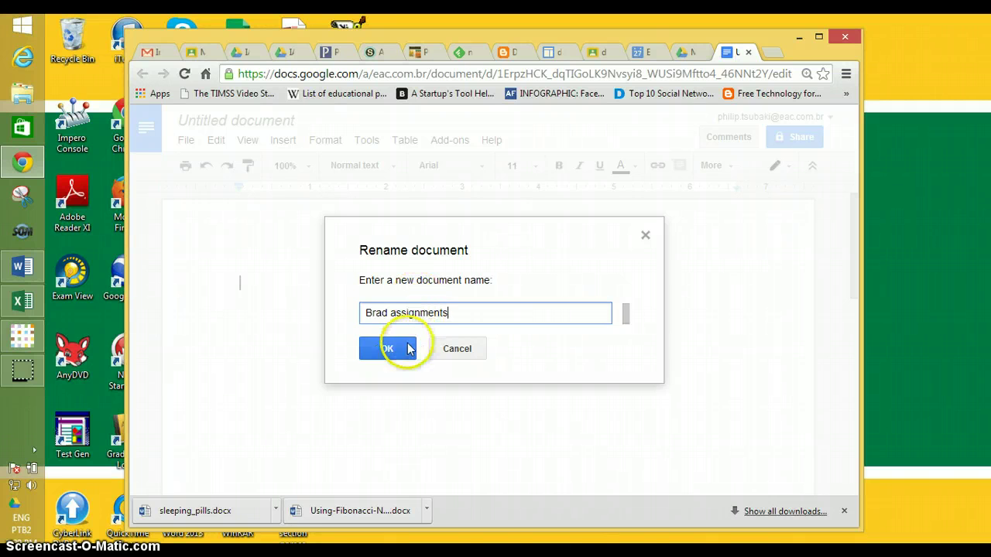
click(403, 352)
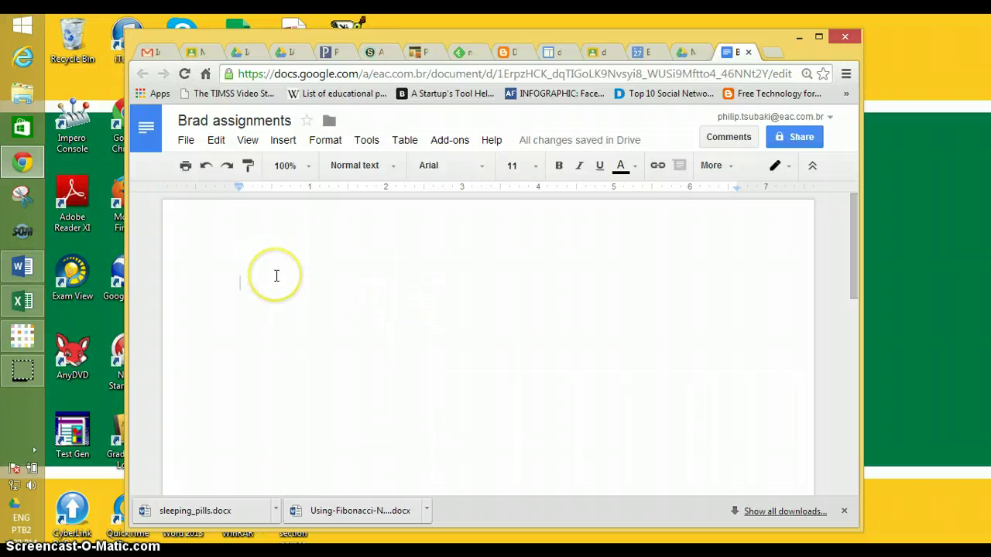
click(686, 52)
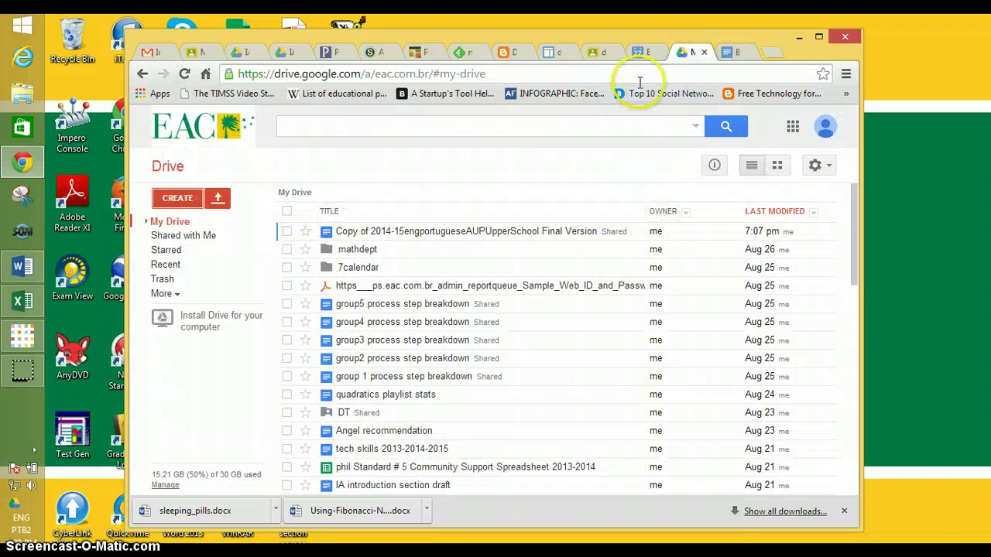
On the Calendar tab, turn off a coworker's calendar under Other calendars.
click(640, 51)
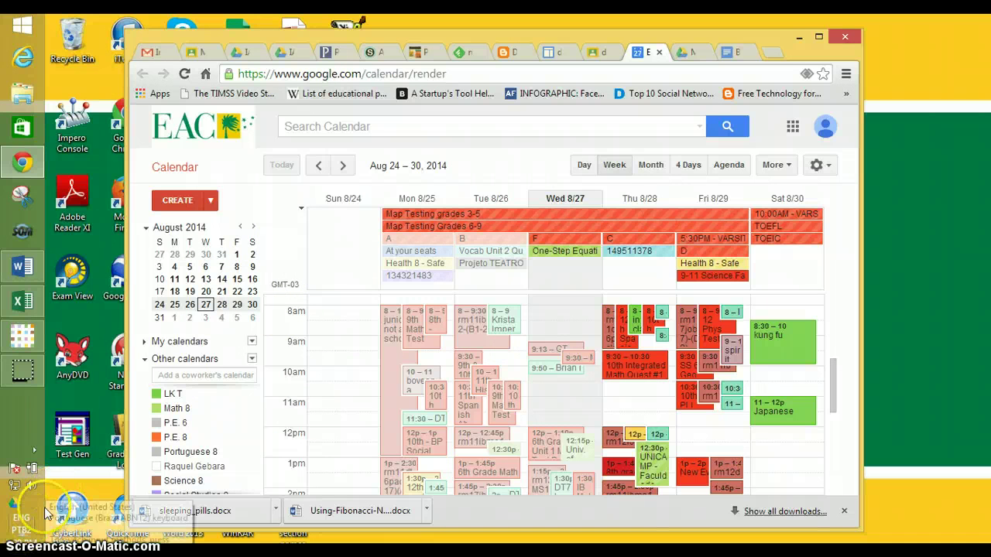
click(186, 469)
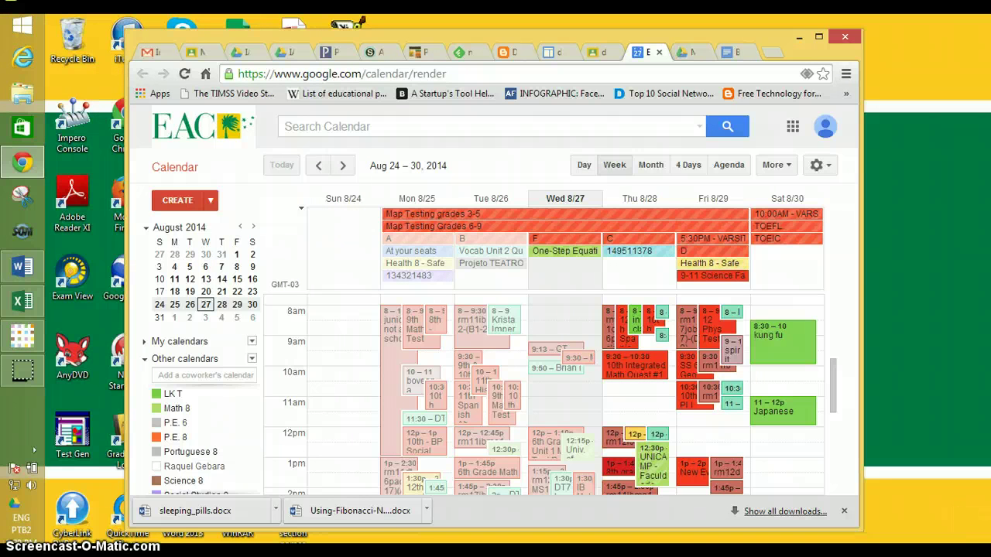
mouse_move(960, 147)
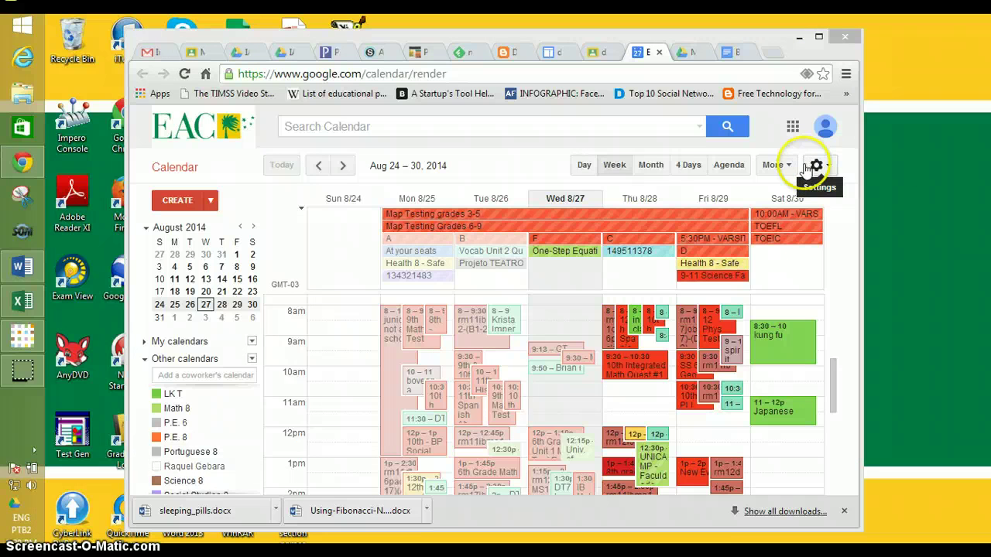
Search Windows for 'snip' and launch the Snipping Tool from the results.
key(super+s)
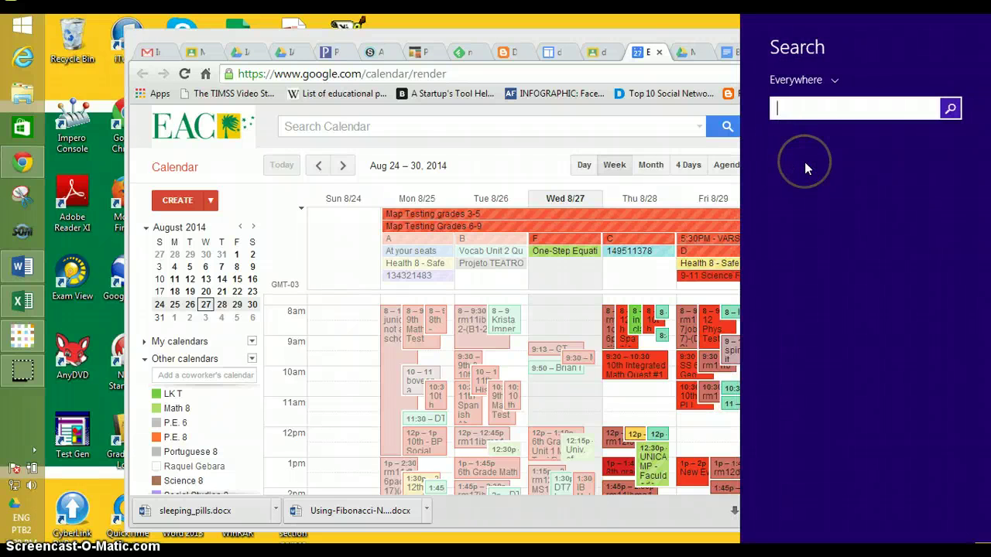
click(833, 111)
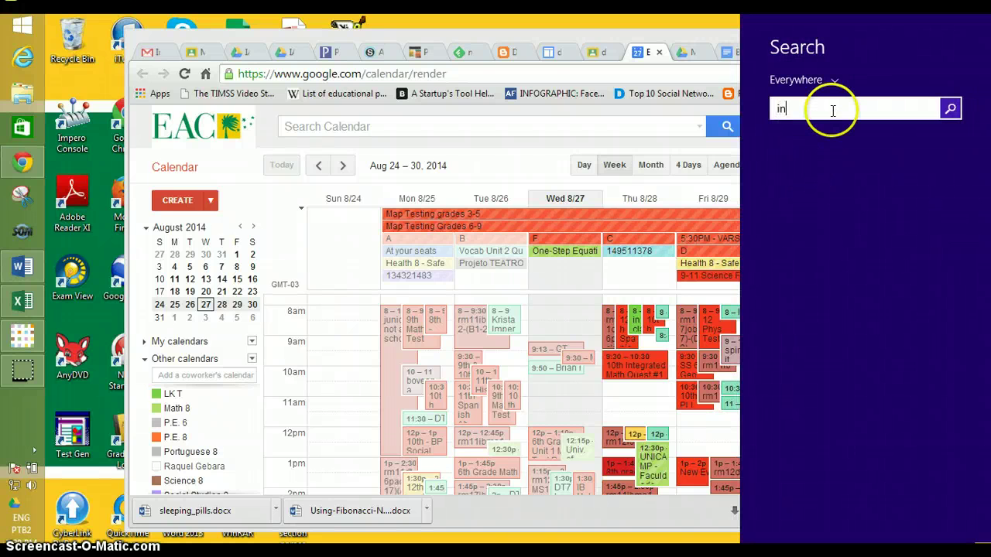
text(snip)
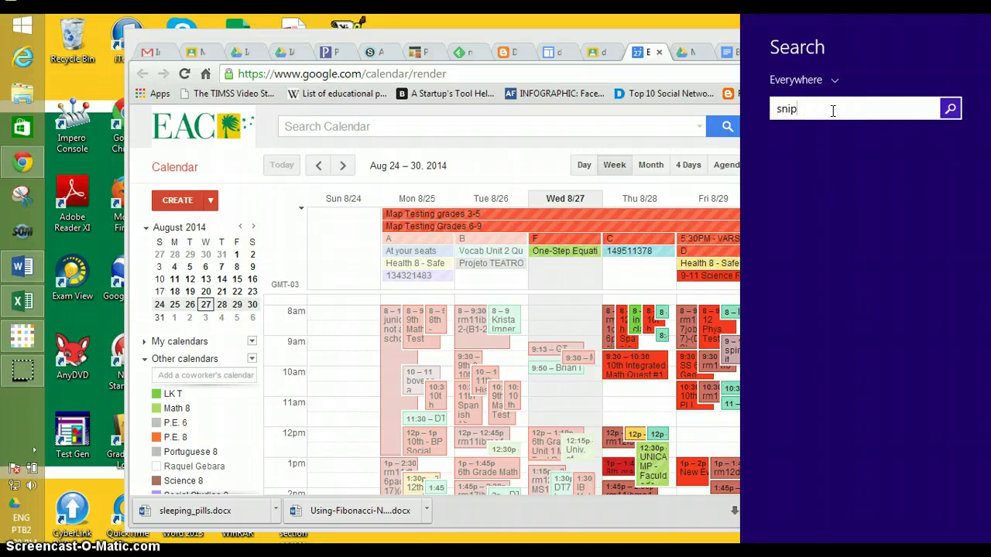
click(951, 111)
click(919, 160)
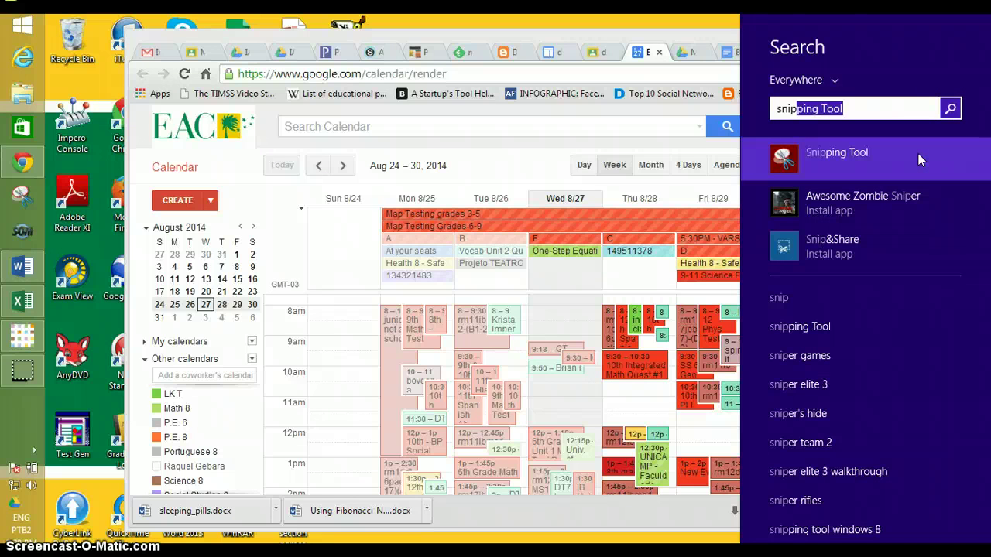
click(918, 160)
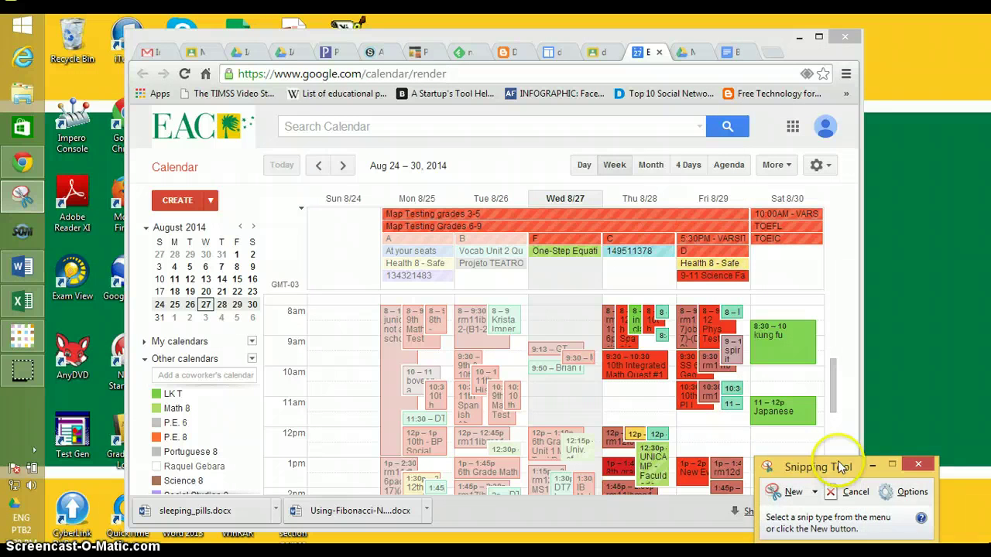
Drag the Snipping Tool window to the top left and pin it via its taskbar jump list.
drag(840, 467, 160, 69)
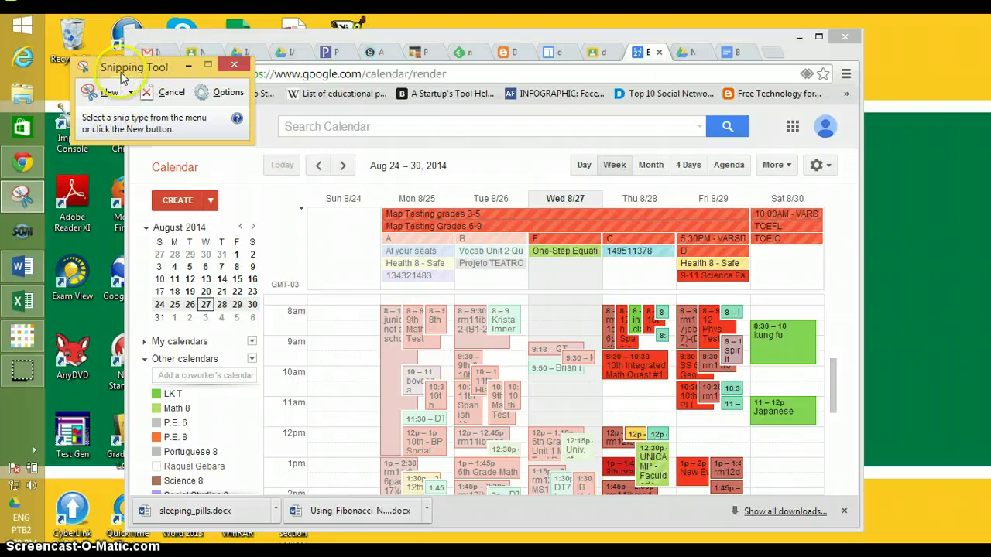
right_click(32, 199)
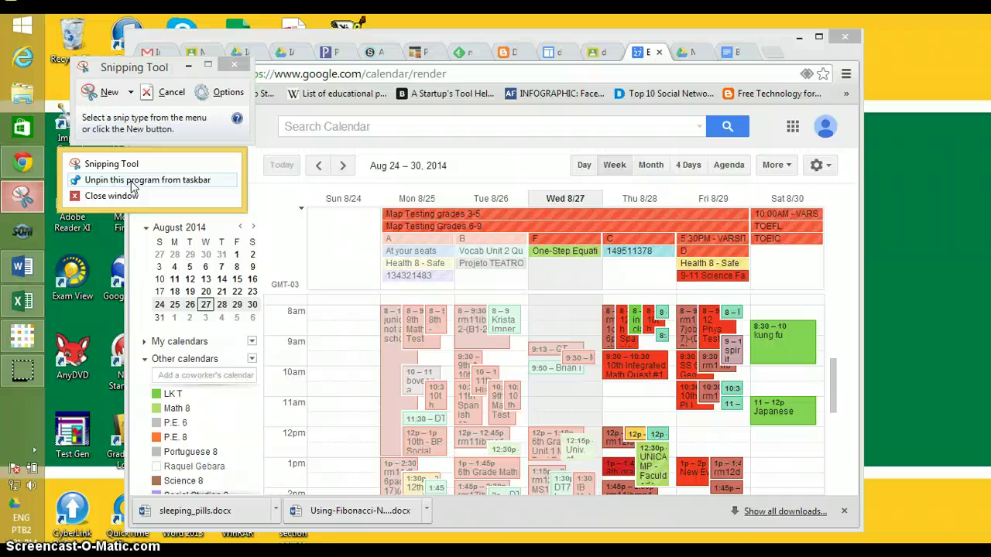
click(96, 232)
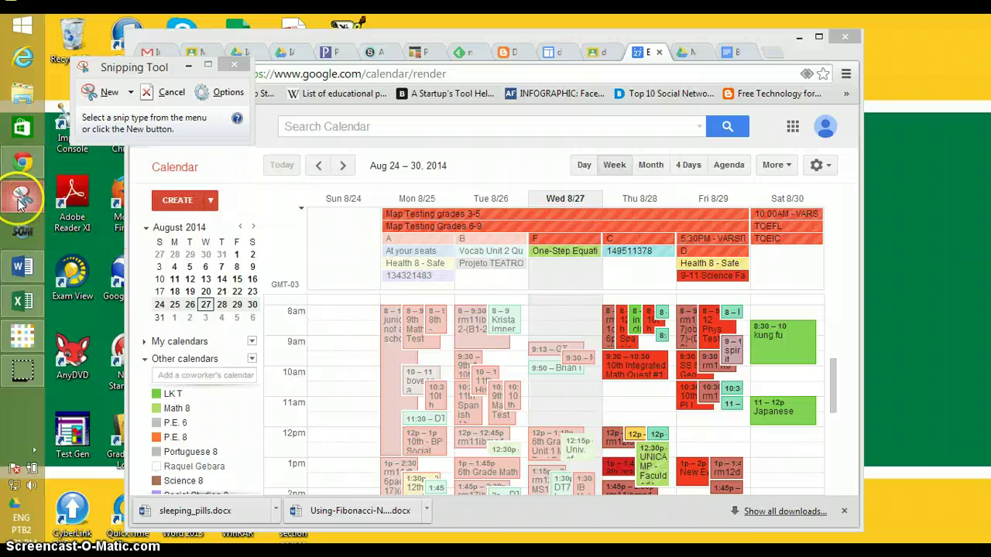
mouse_move(26, 199)
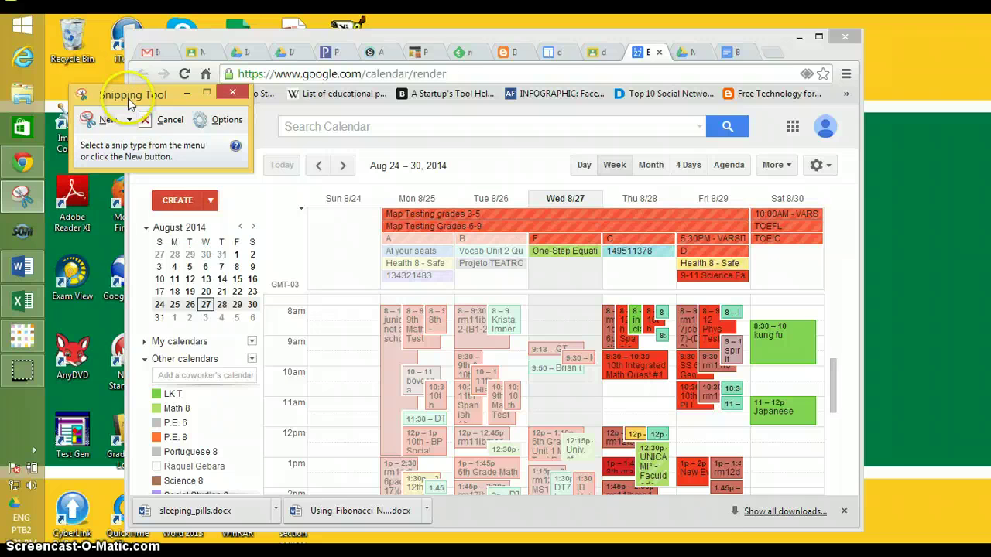
Drag the Snipping Tool window down to uncover the EAC logo and calendar header.
drag(130, 104, 121, 216)
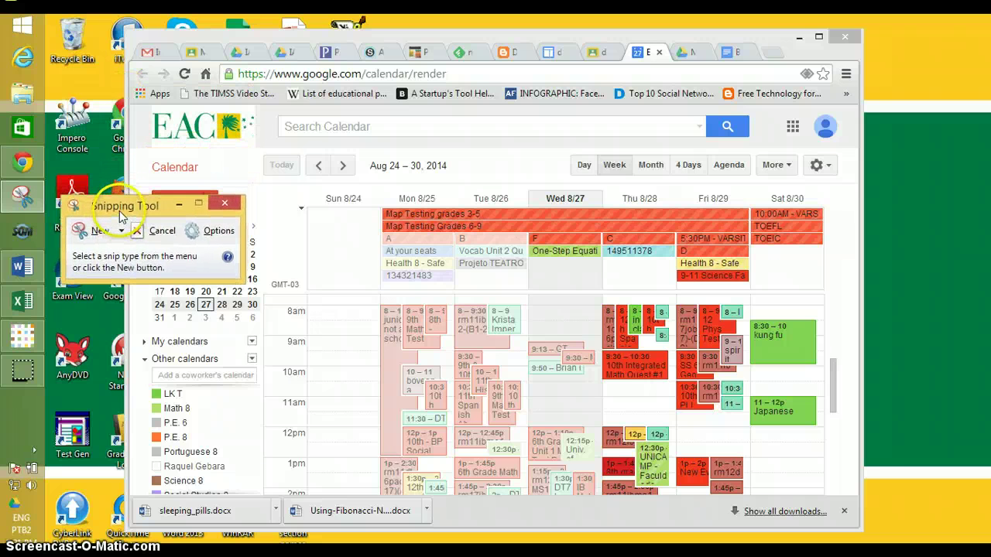
mouse_move(31, 203)
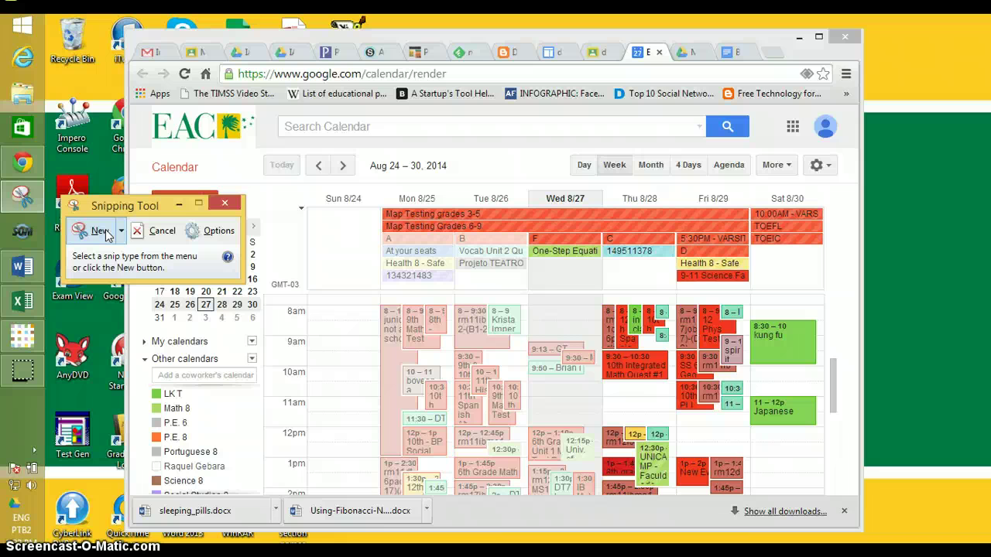
Snip the Chrome calendar window showing Aug 24–30, 2014, then move the snip editor aside.
click(100, 231)
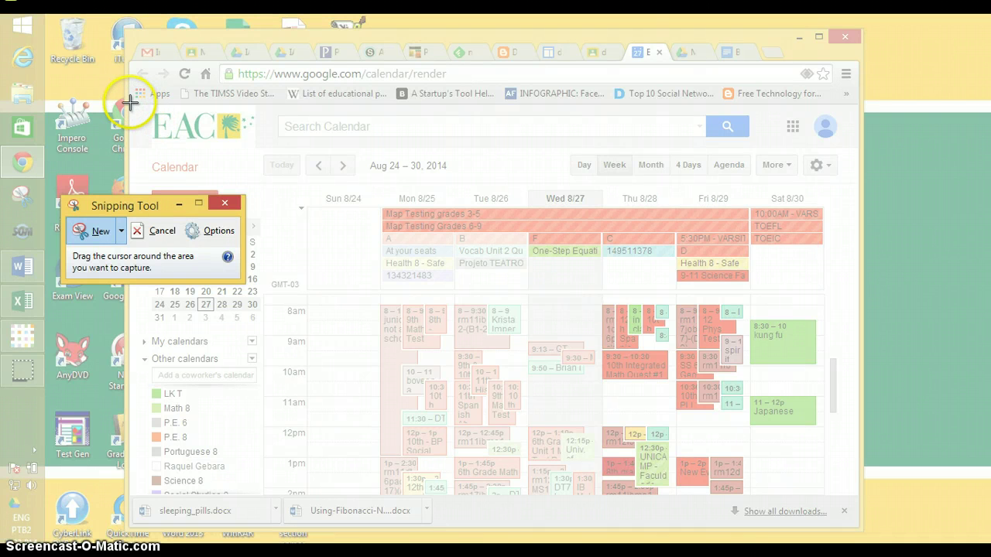
drag(129, 103, 857, 522)
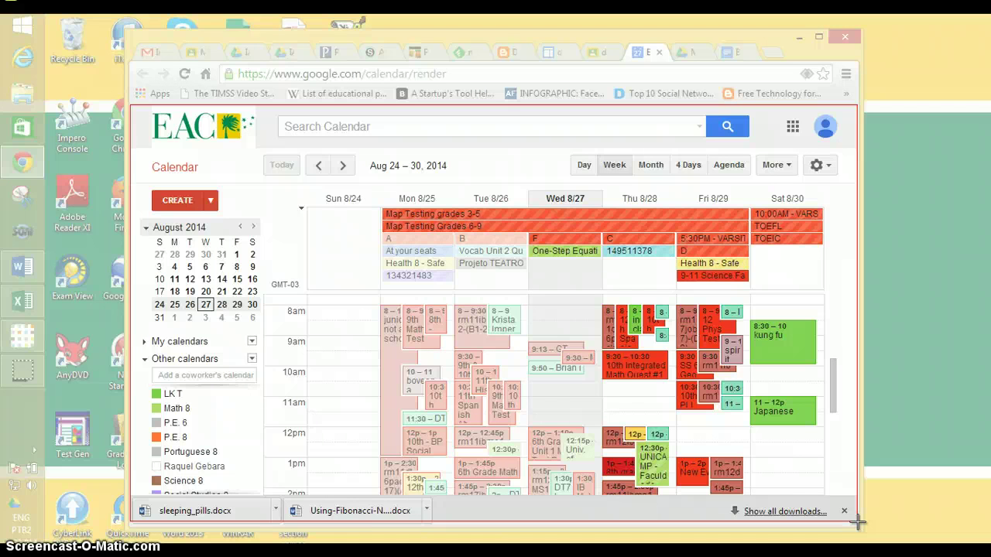
drag(857, 524, 858, 524)
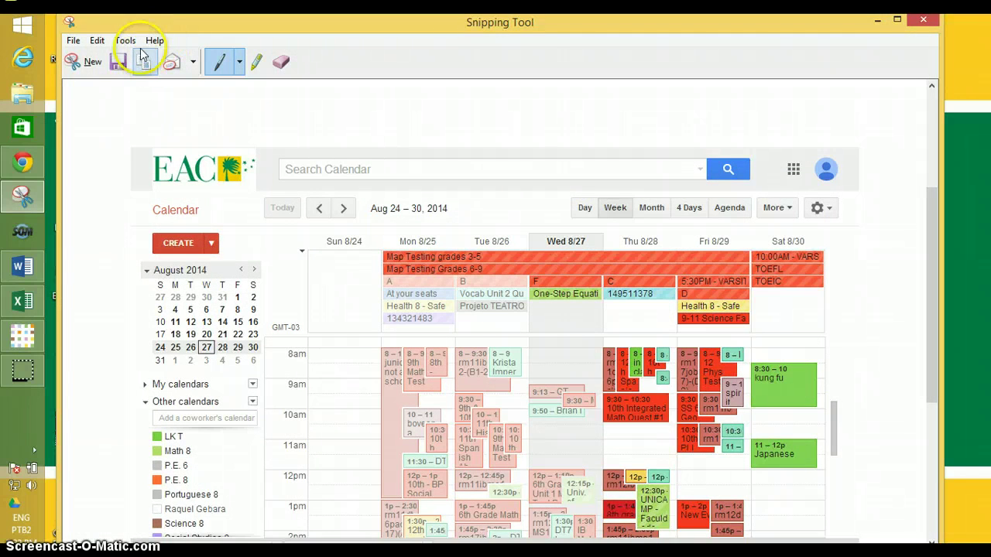
drag(132, 39, 231, 167)
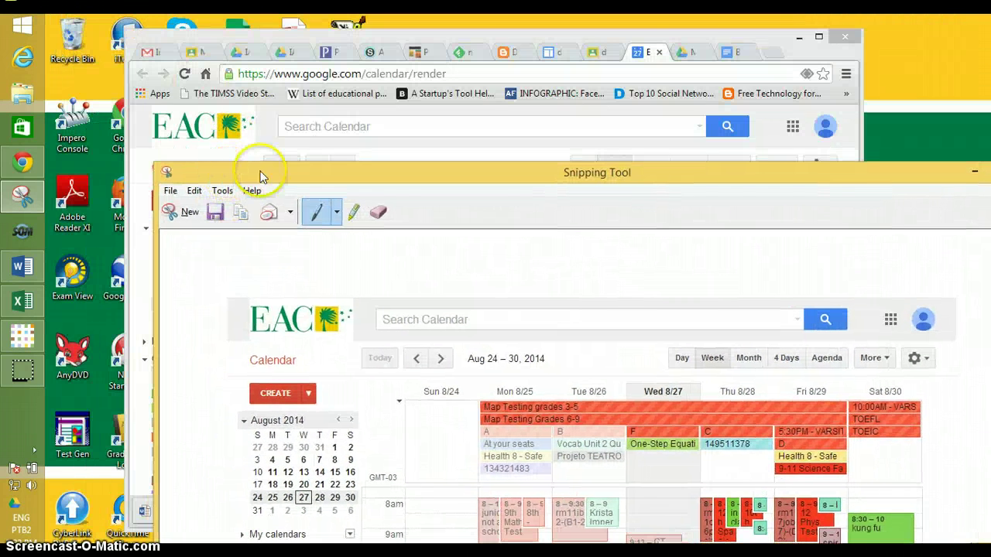
Paste the Aug 24–30, 2014 calendar week snip into the Brad assignments document.
click(734, 56)
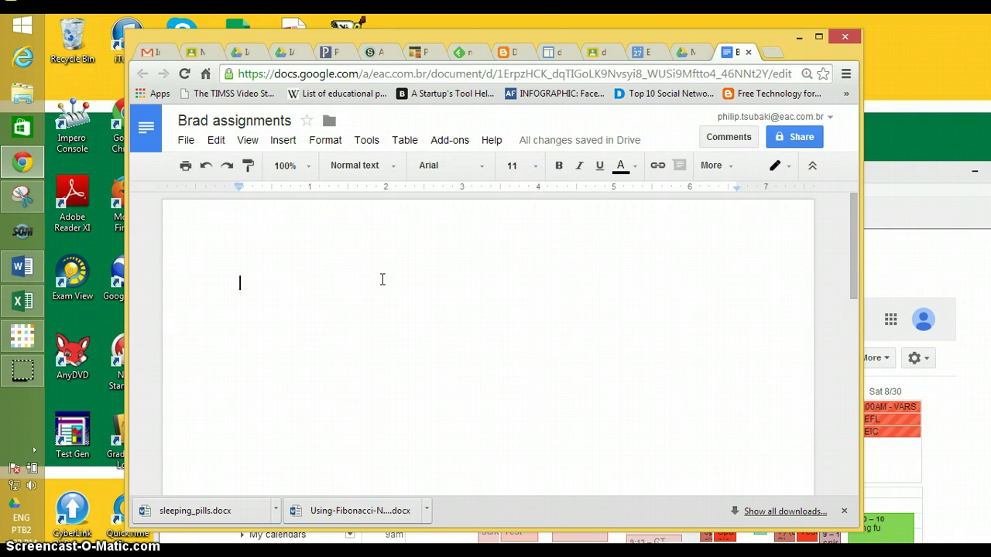
key(ctrl+v)
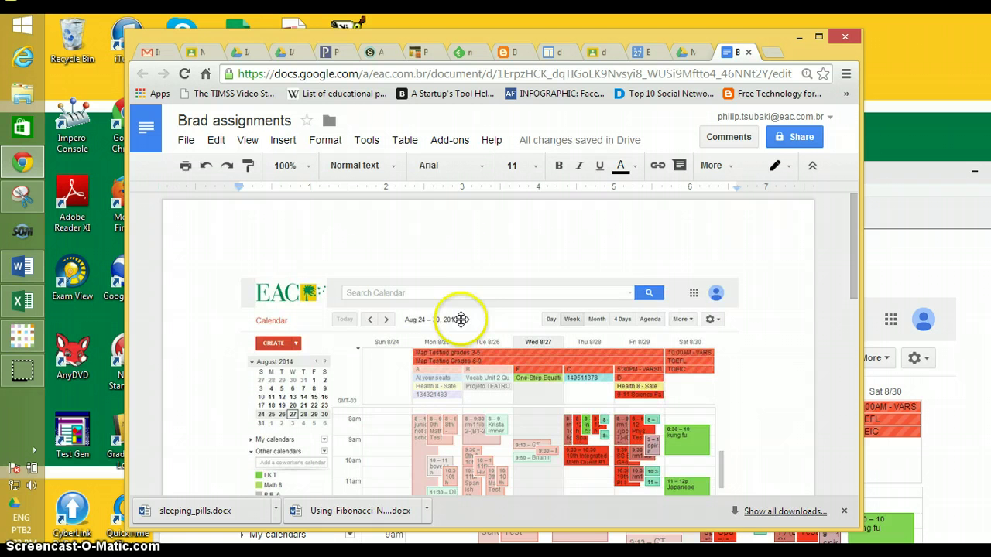
In Share settings, add the suggested colleague by name as an invitee with Can edit access.
click(786, 141)
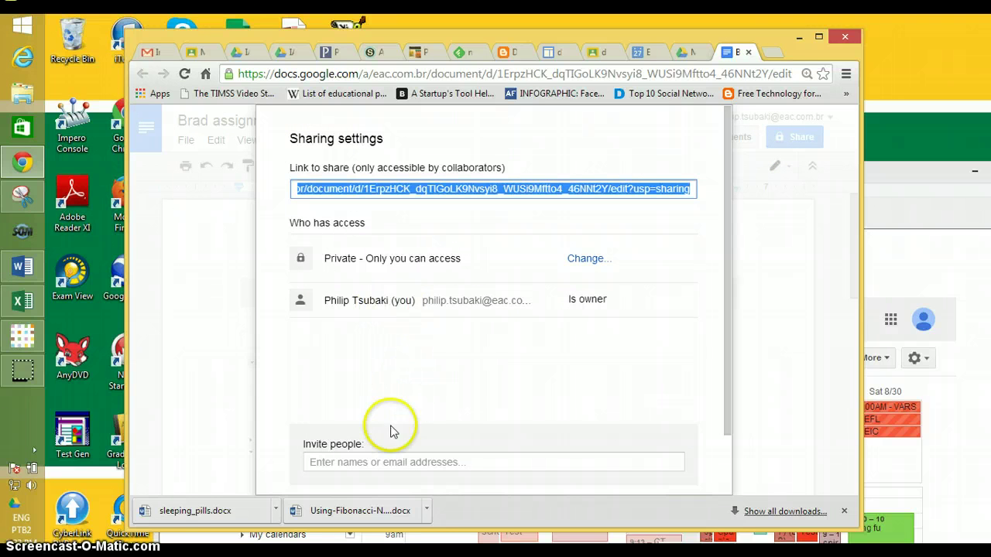
click(370, 469)
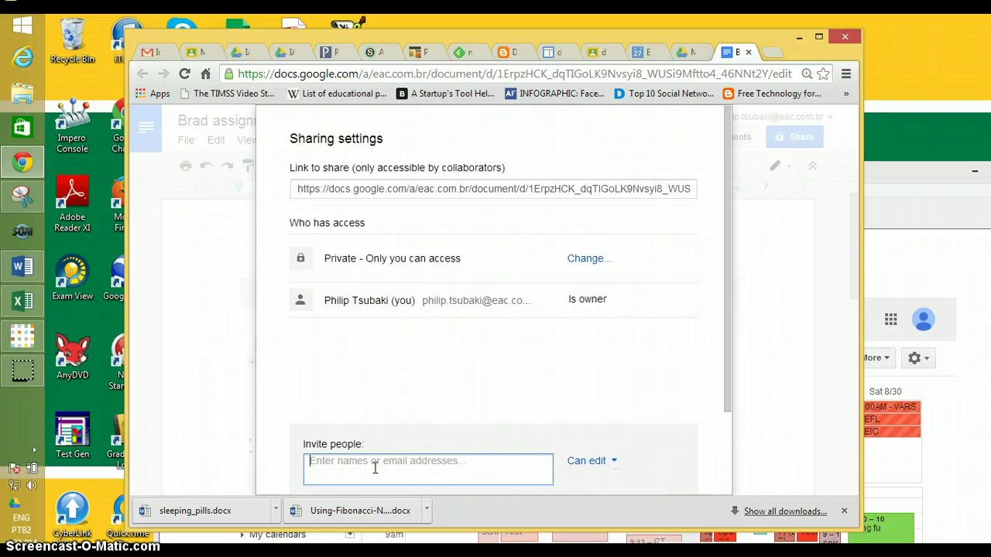
text(philip)
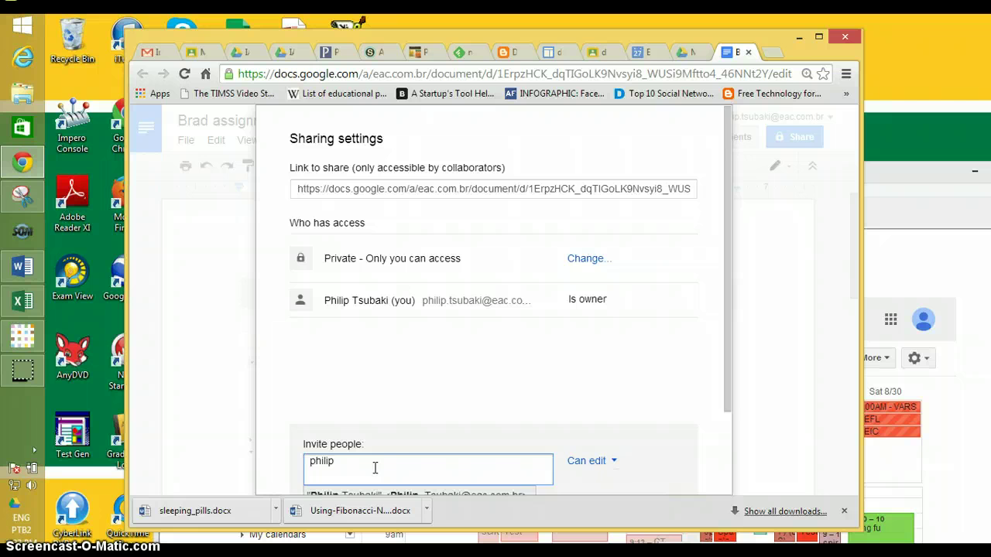
scroll(379, 457, down, 1)
click(401, 424)
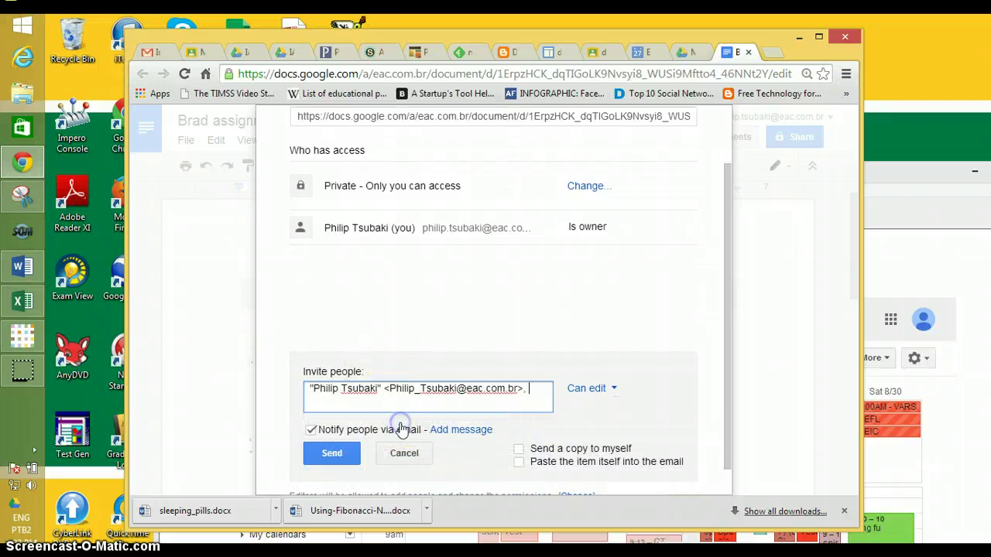